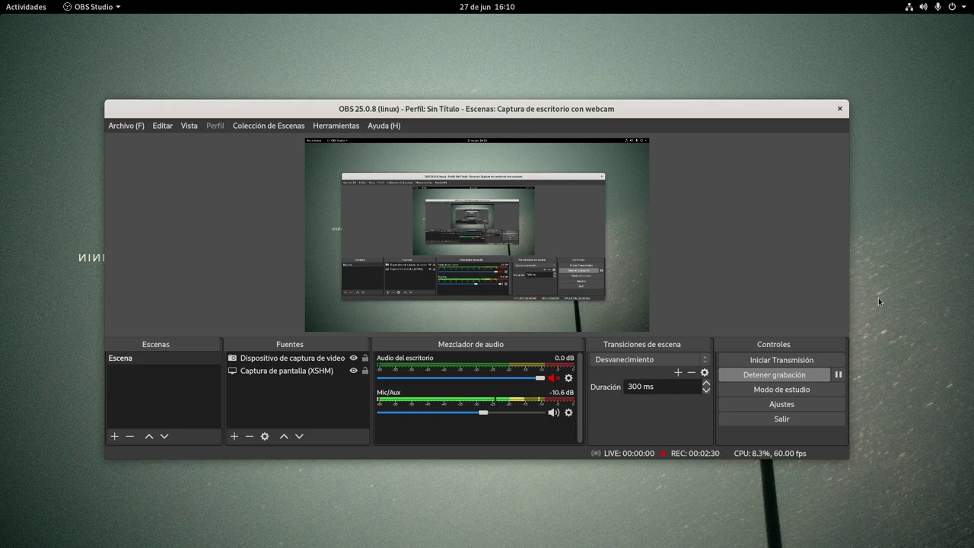
Step: Switch to Cajas (GNOME Boxes) and start creating a virtual machine from the debian-live-10 source
mouse_move(2, 4)
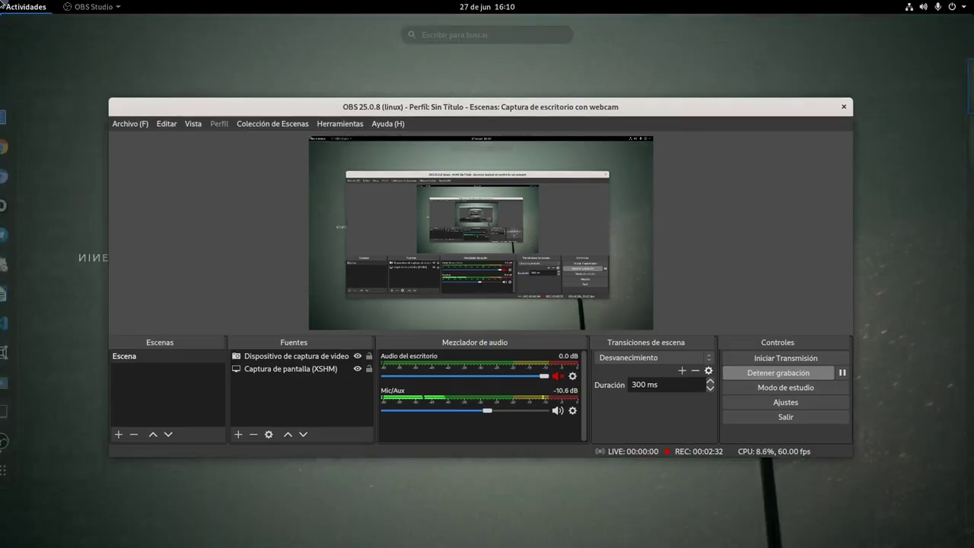
left_click(11, 344)
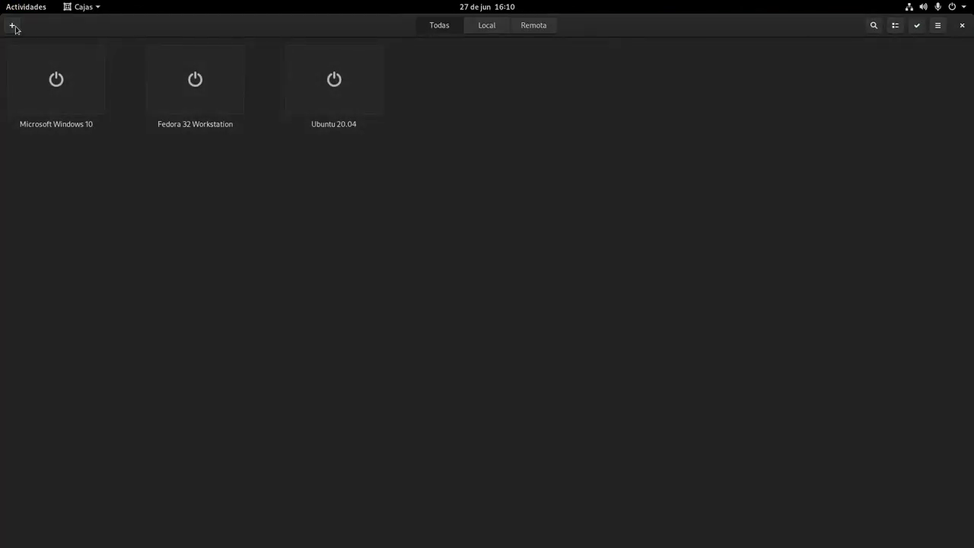
left_click(13, 27)
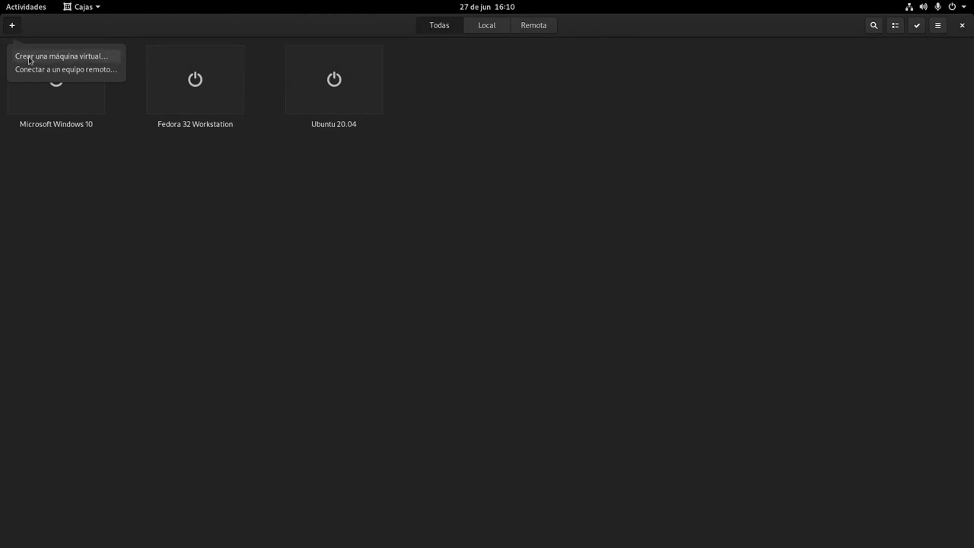
left_click(30, 57)
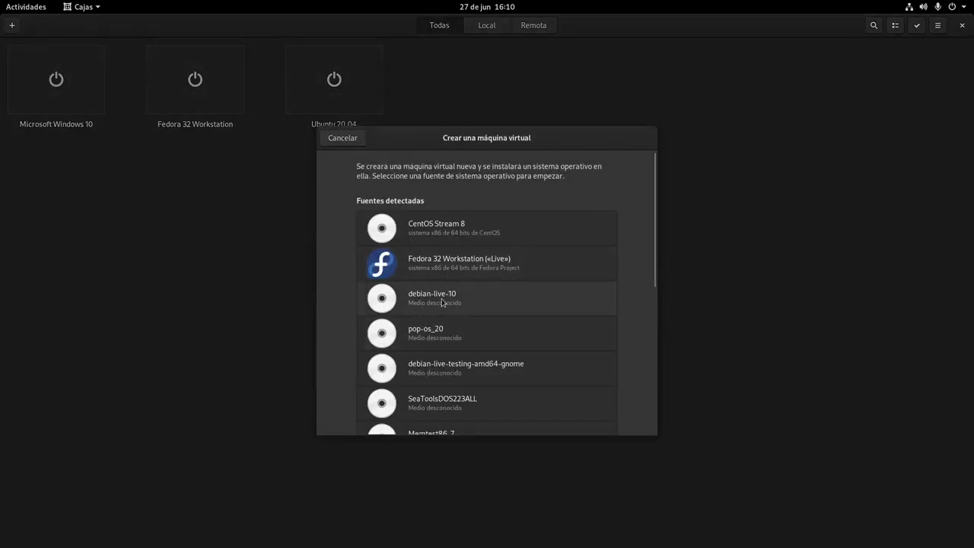
left_click(496, 302)
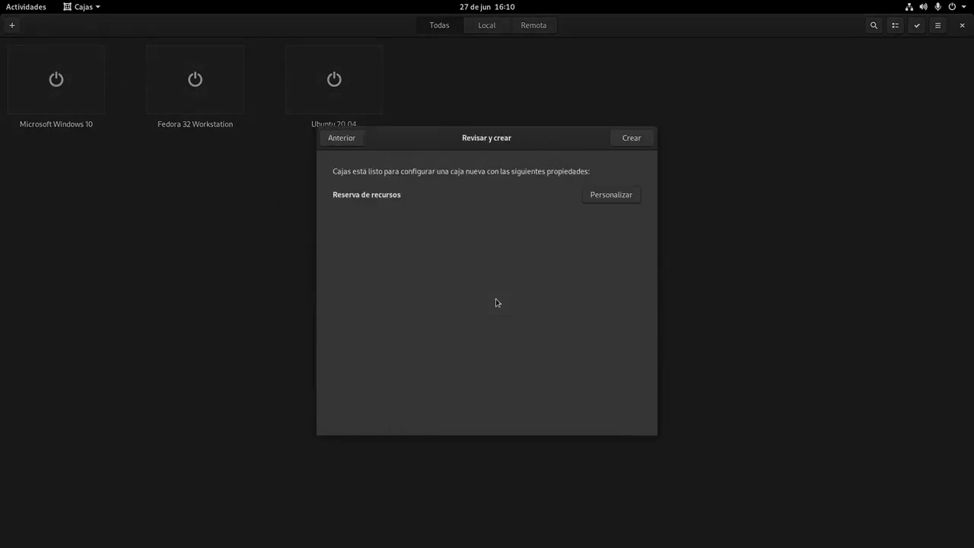
Step: Customize the resource allocation to 4,0 GiB of memory and create the virtual machine
left_click(606, 197)
left_click_drag(362, 242, 382, 244)
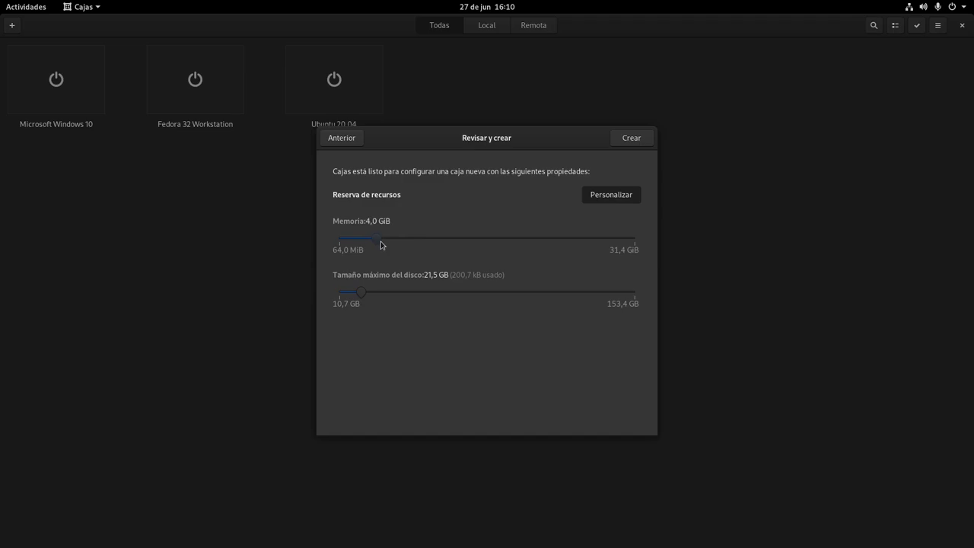
left_click(633, 145)
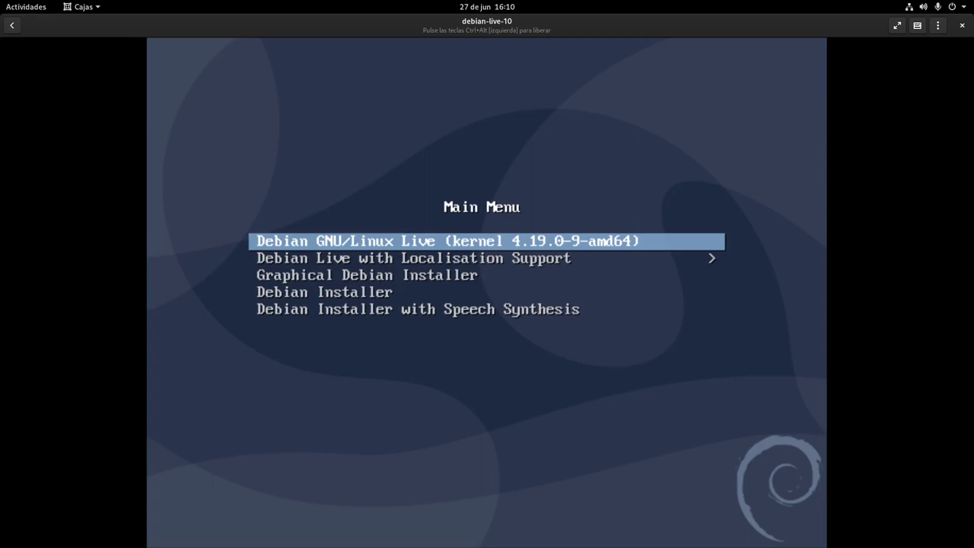
Step: Boot Debian GNU/Linux Live in the virtual machine and launch the Debian installer from its desktop
key("Return")
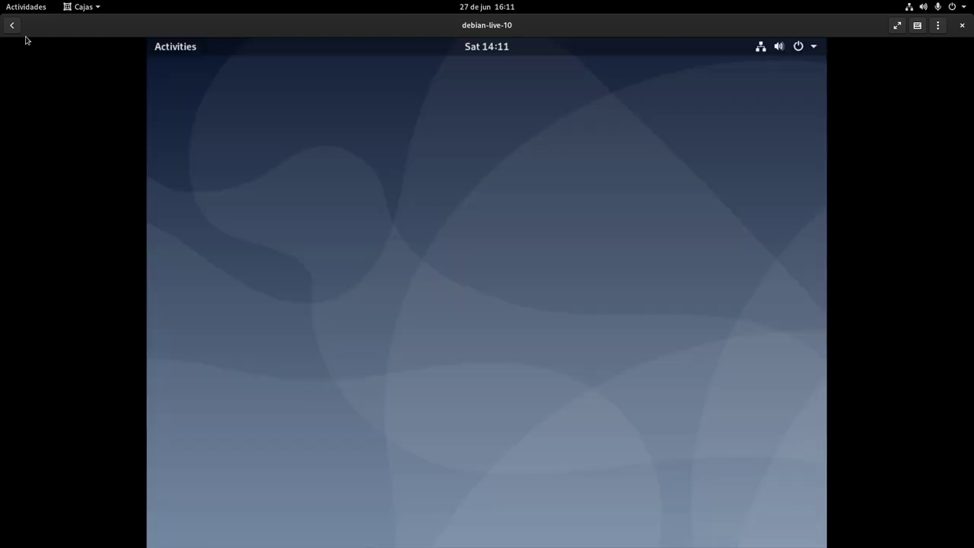
left_click(174, 57)
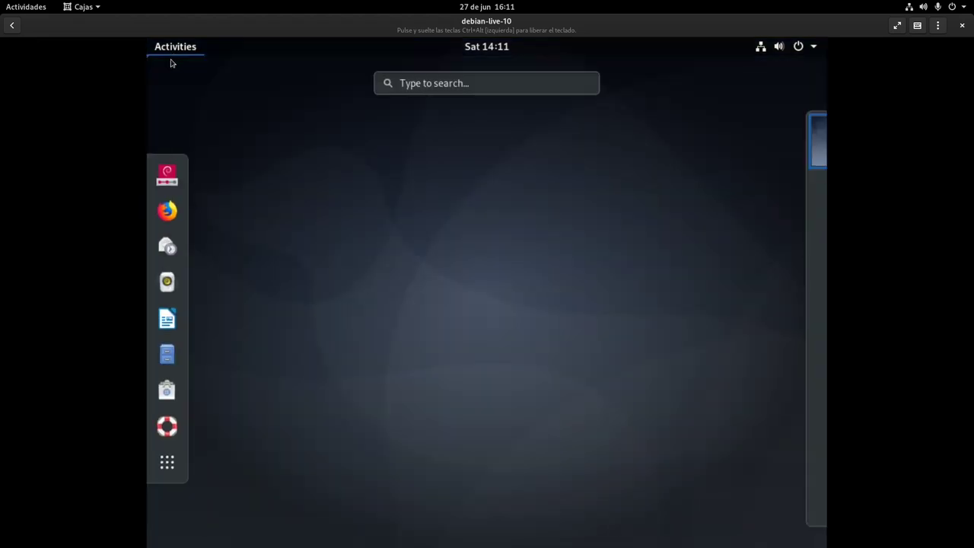
left_click(166, 175)
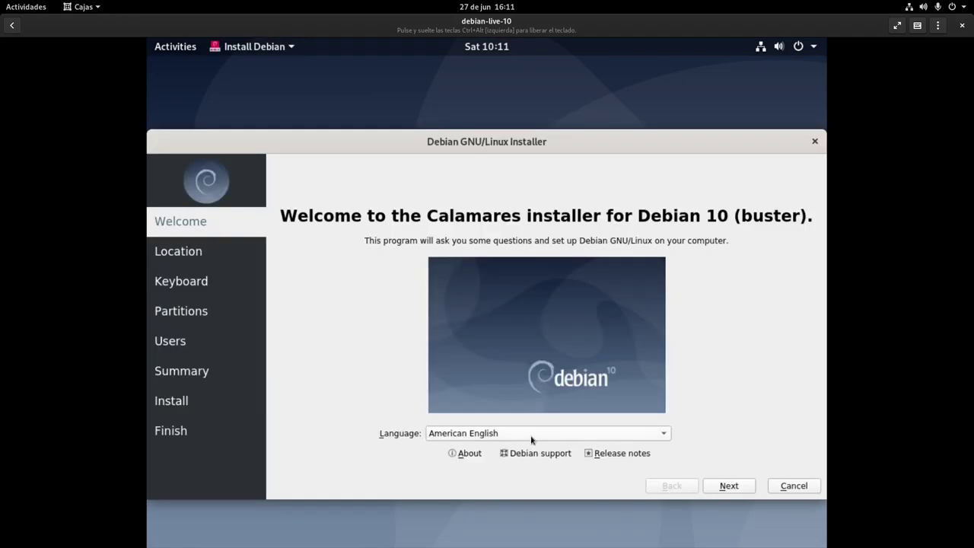
Step: Set the installer language to Spanish (español) and continue to the location settings
left_click(532, 435)
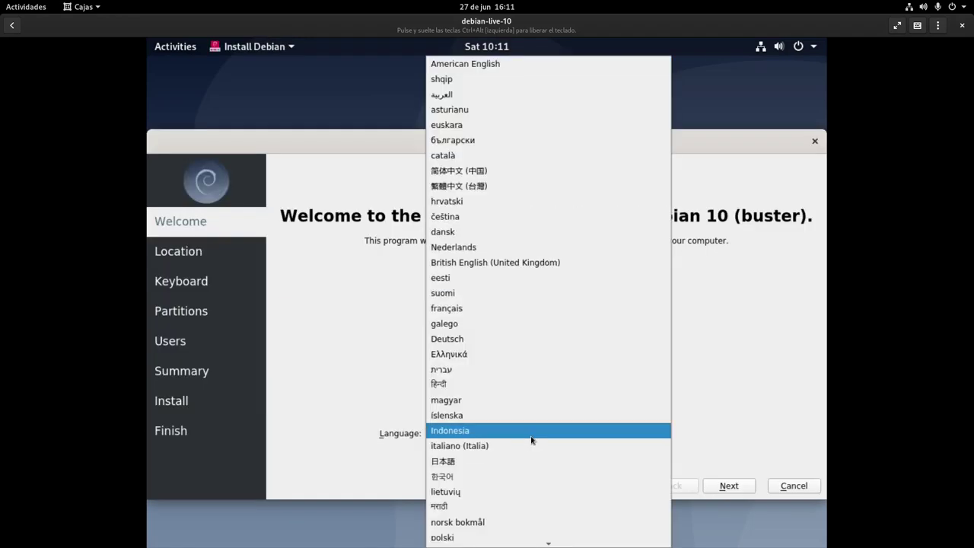
scroll(531, 440, "down", 5)
left_click(531, 439)
left_click(715, 486)
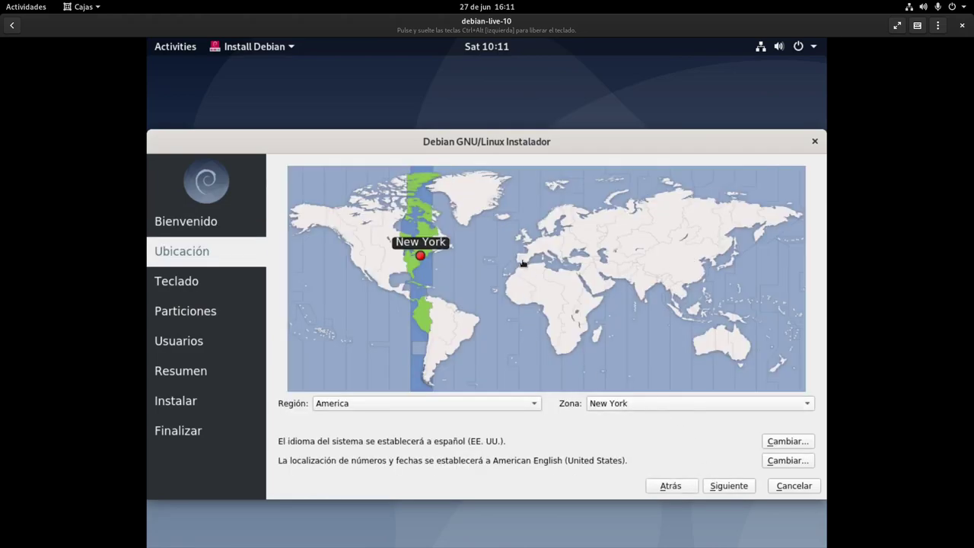
Step: Set the location to Europe, Madrid and accept the keyboard settings to reach partitioning
left_click(521, 261)
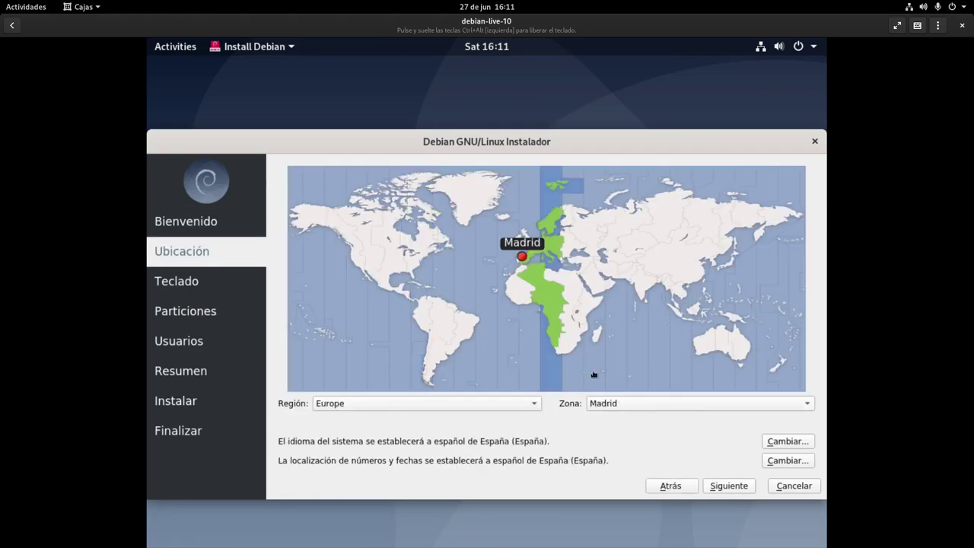
left_click(715, 485)
left_click(716, 486)
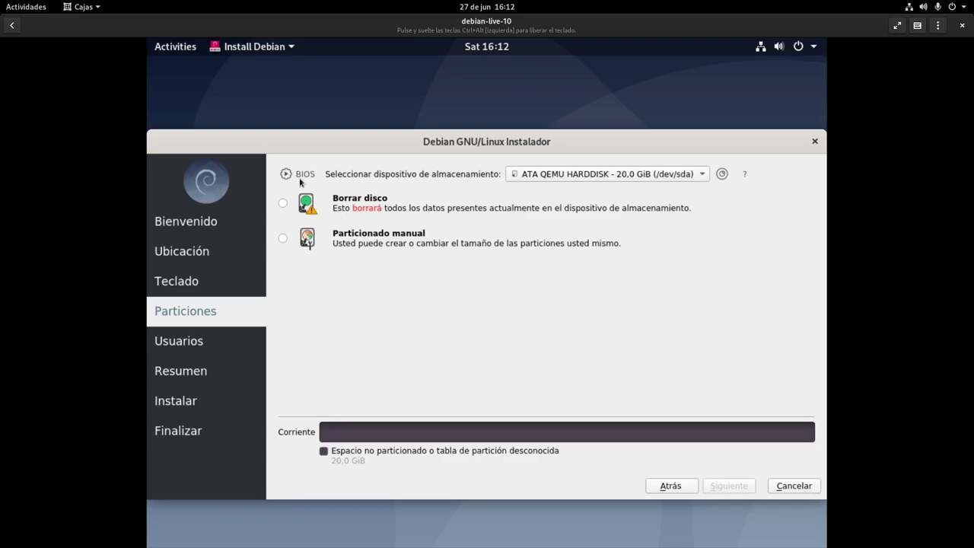
Step: Choose manual partitioning and create a new GUID (GPT) partition table on the /dev/sda disk
mouse_move(304, 180)
left_click(283, 239)
left_click(722, 488)
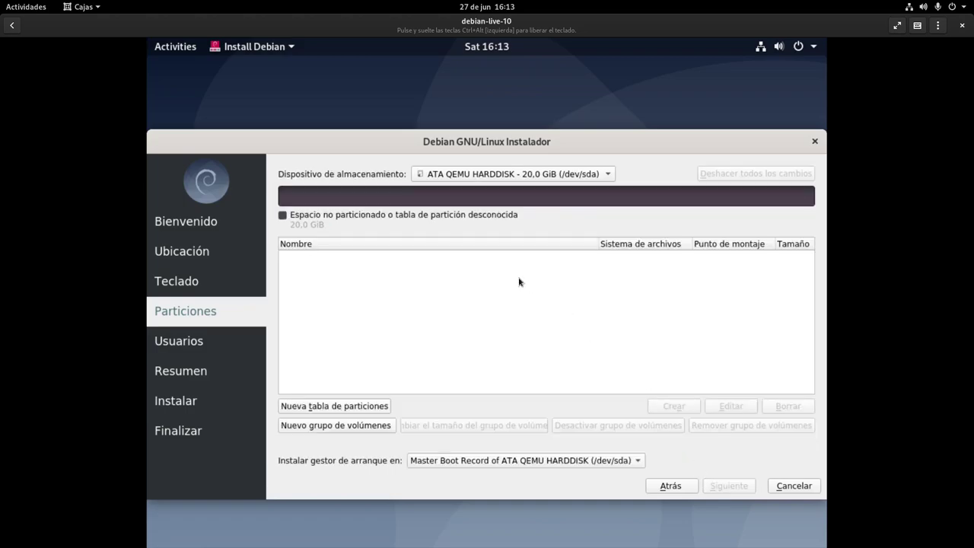
left_click(384, 409)
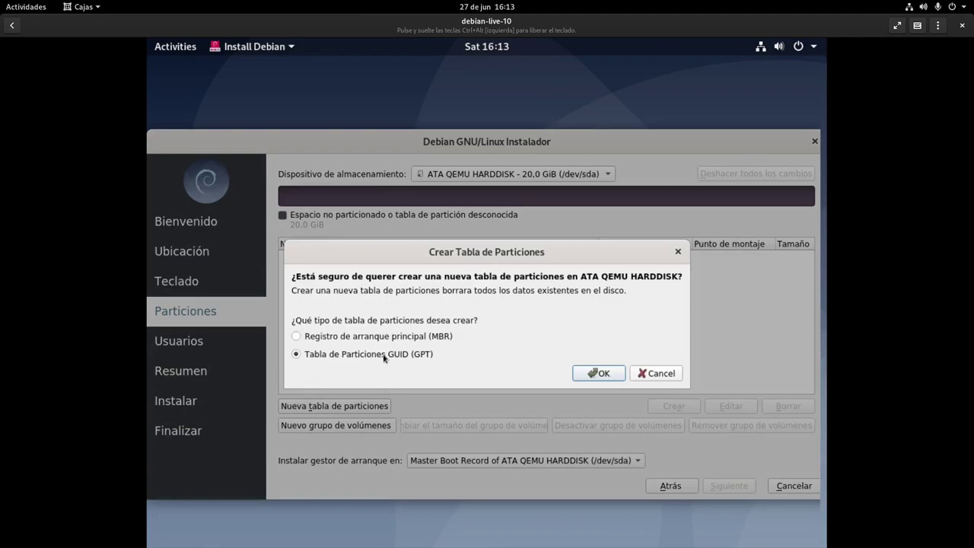
left_click(598, 372)
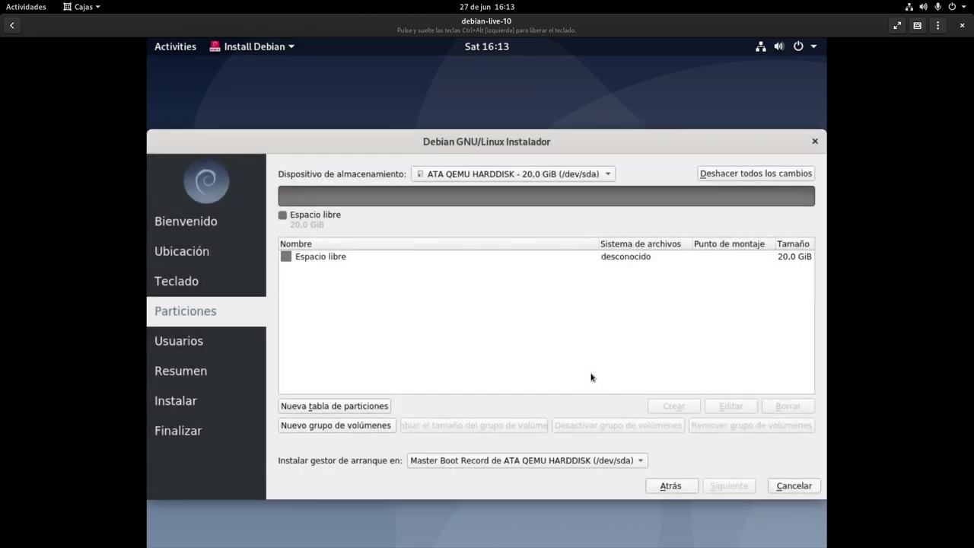
Step: Start a new partition in the free space with a size of 8 MiB and the fat32 file system
left_click(330, 261)
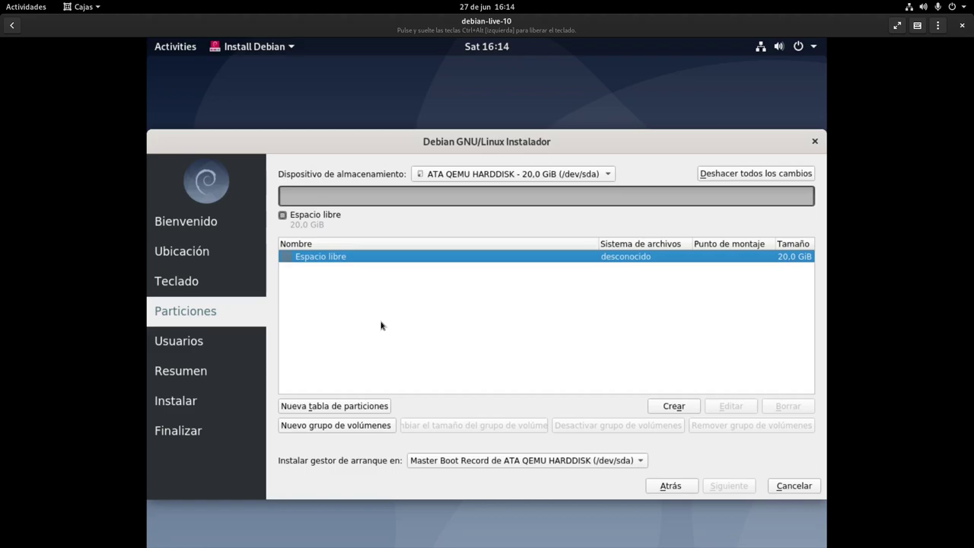
left_click(664, 408)
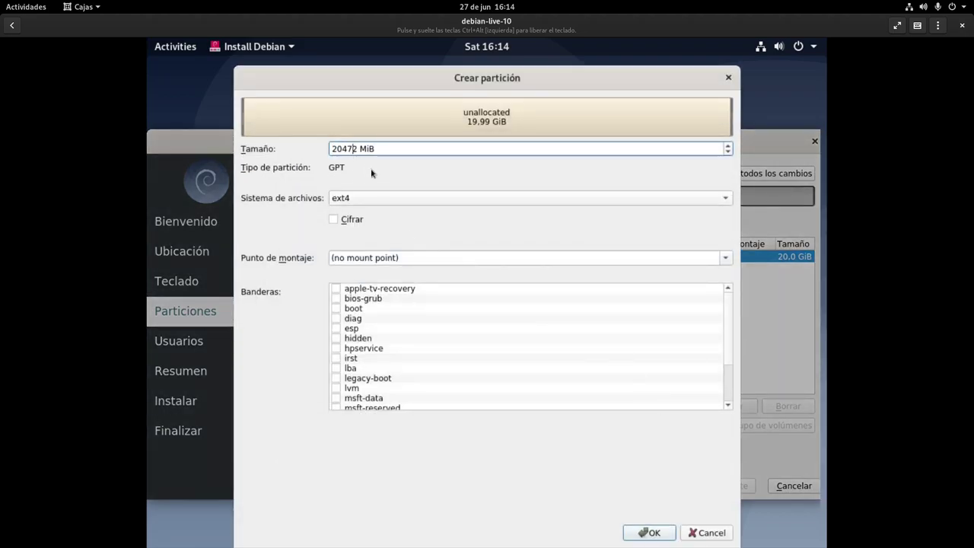
key("BackSpace")
key("BackSpace")
key("BackSpace")
key("BackSpace")
left_click(386, 194)
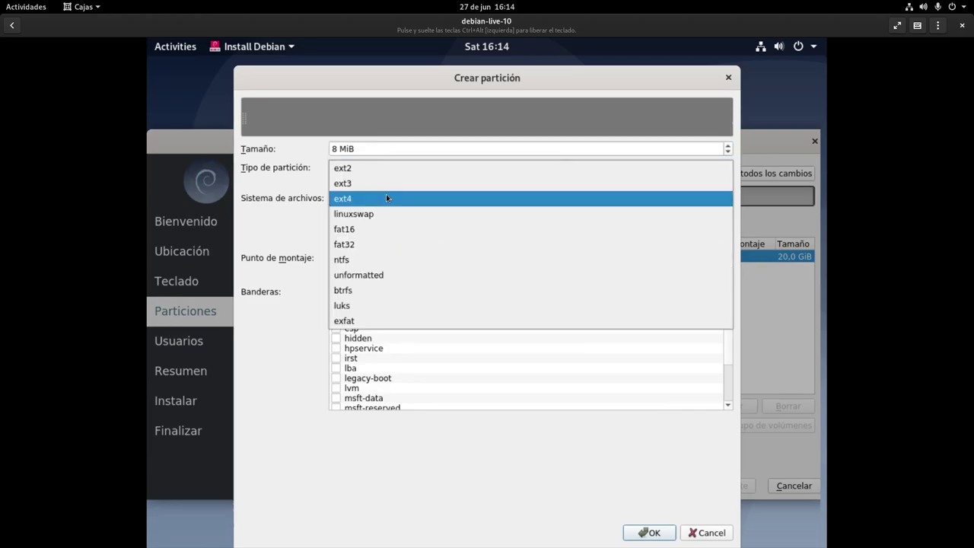
left_click(371, 250)
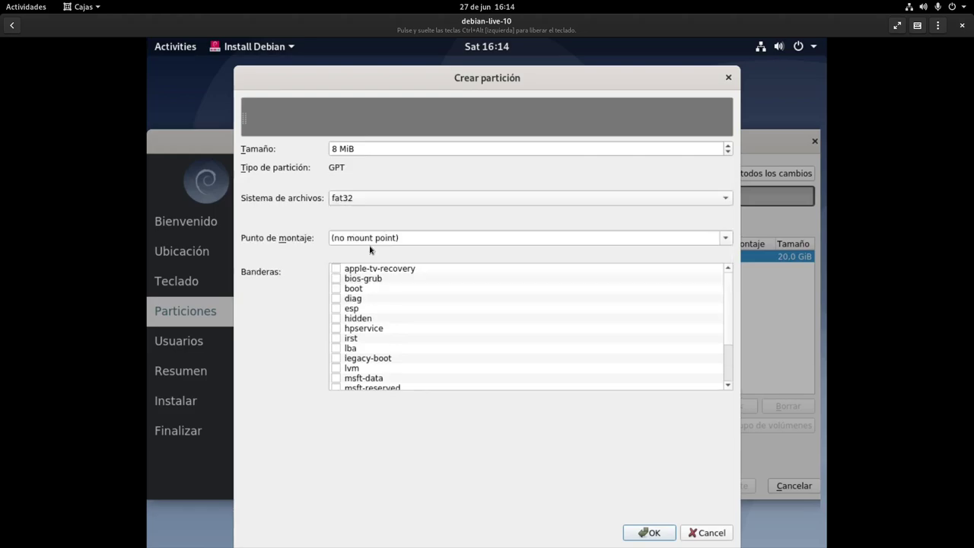
Step: Enable the bios-grub flag for the 8 MiB partition and confirm its creation
left_click(334, 282)
scroll(436, 332, "down", 1)
scroll(436, 332, "down", 1)
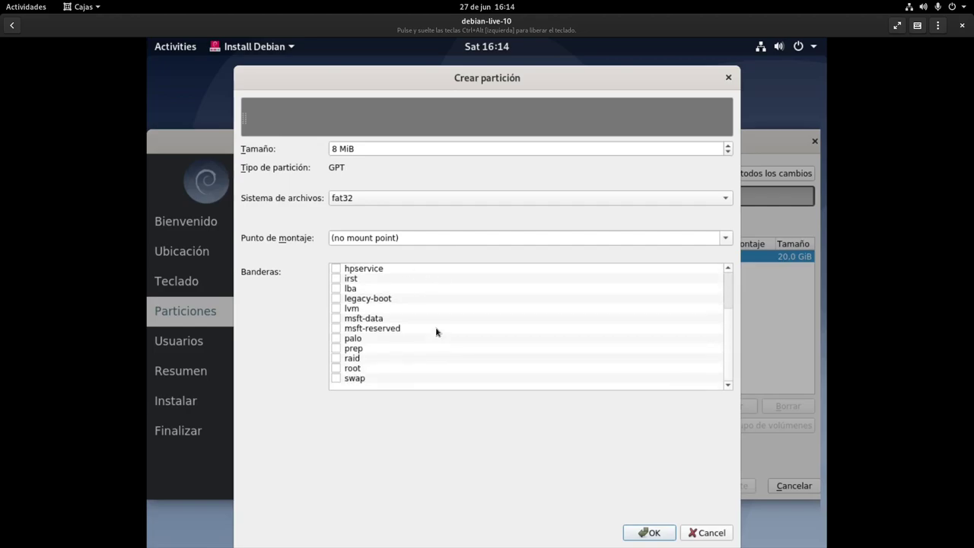
scroll(436, 332, "up", 2)
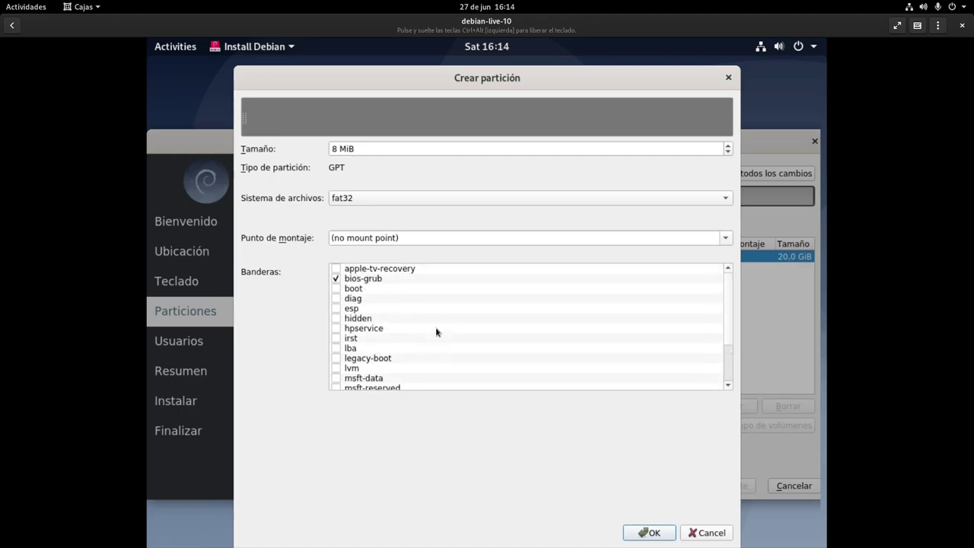
left_click(646, 533)
left_click(368, 262)
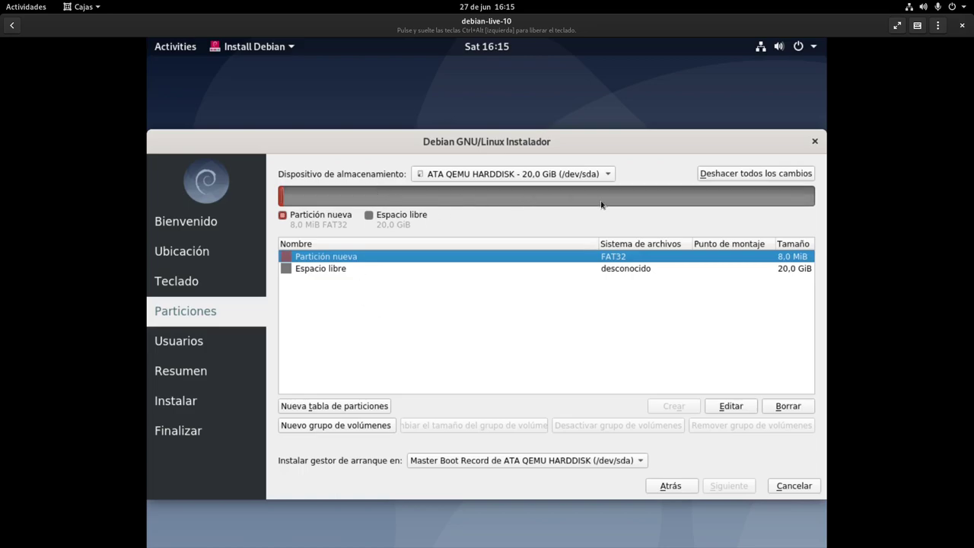
Step: Create a 19434 MiB ext4 partition in the free space with the mount point /
left_click(335, 270)
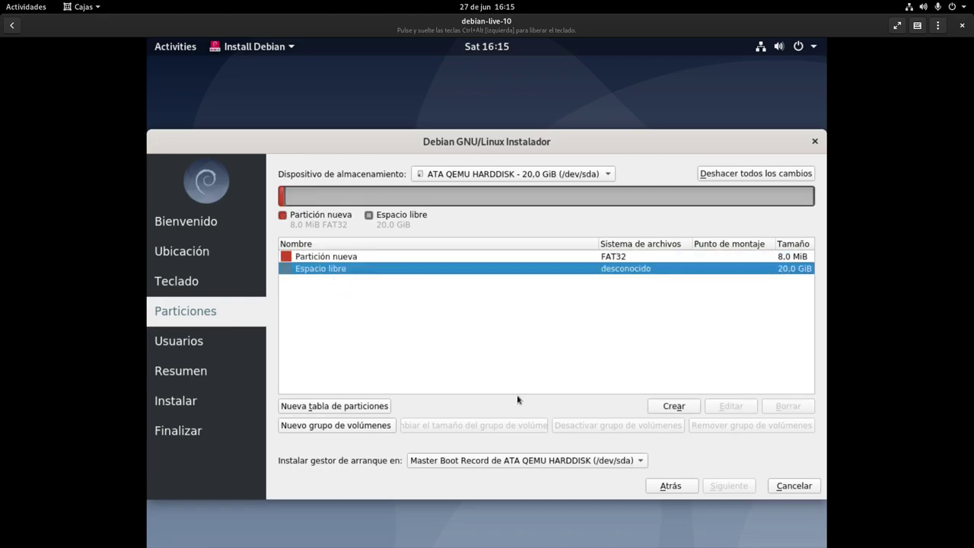
left_click(673, 406)
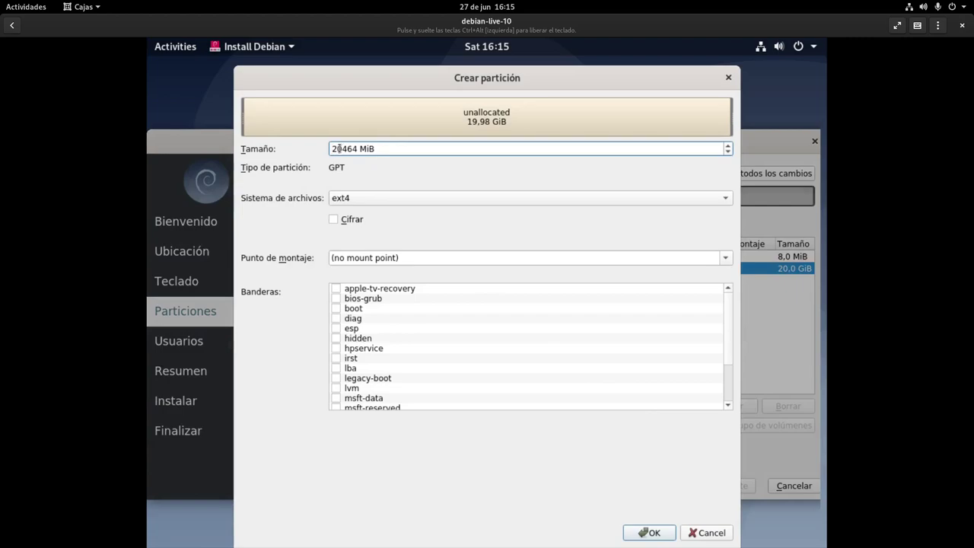
key("BackSpace")
key("BackSpace")
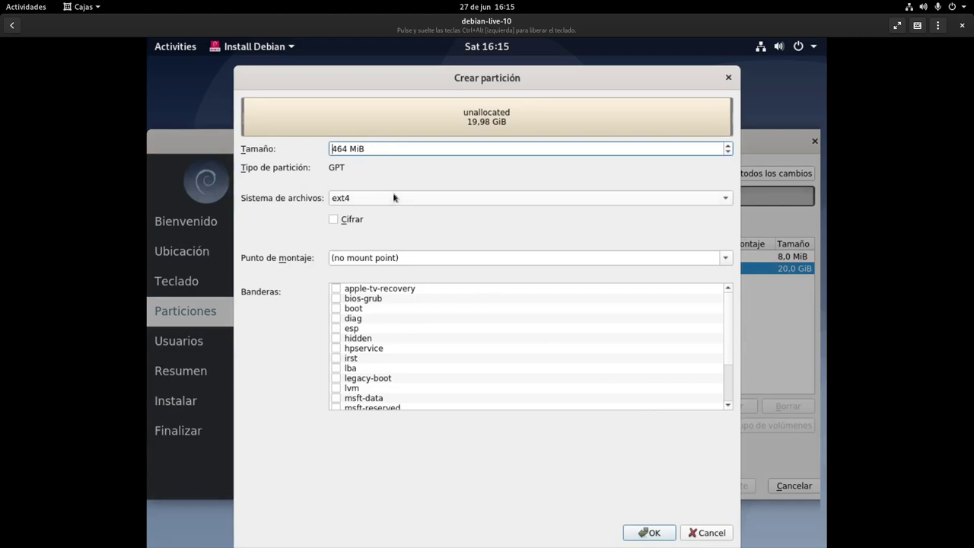
type("19")
key("BackSpace")
type("3")
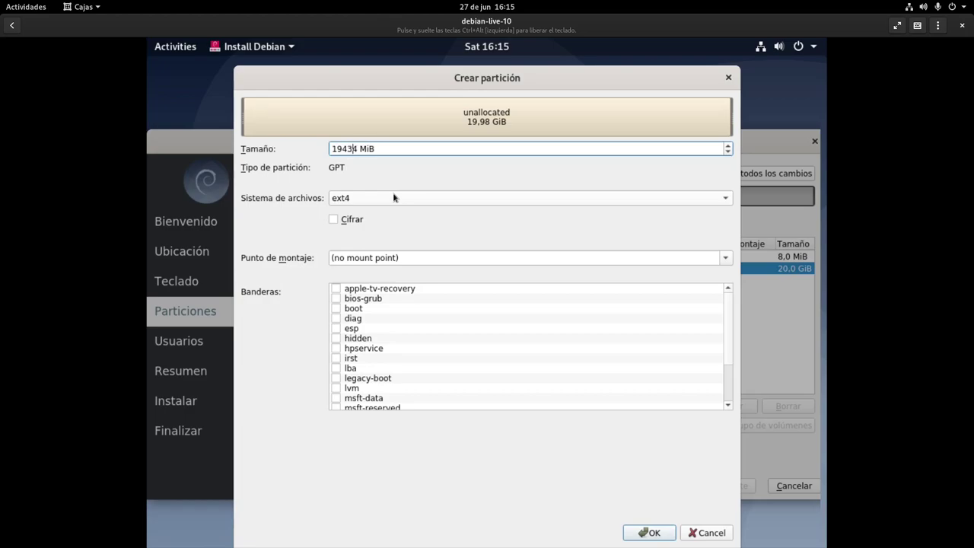
left_click(724, 263)
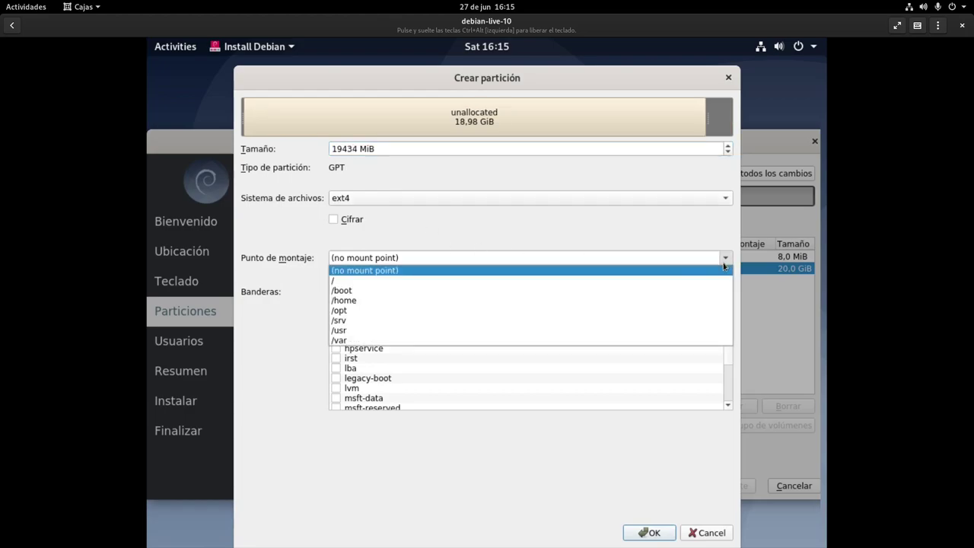
left_click(653, 533)
Step: Create a linuxswap partition from all the remaining free space and continue to the user settings
left_click(350, 281)
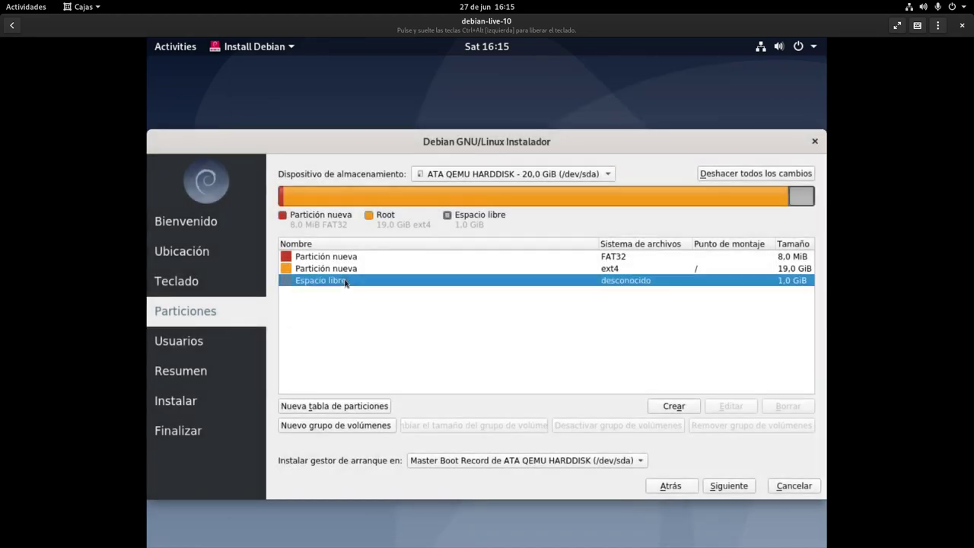
left_click(656, 407)
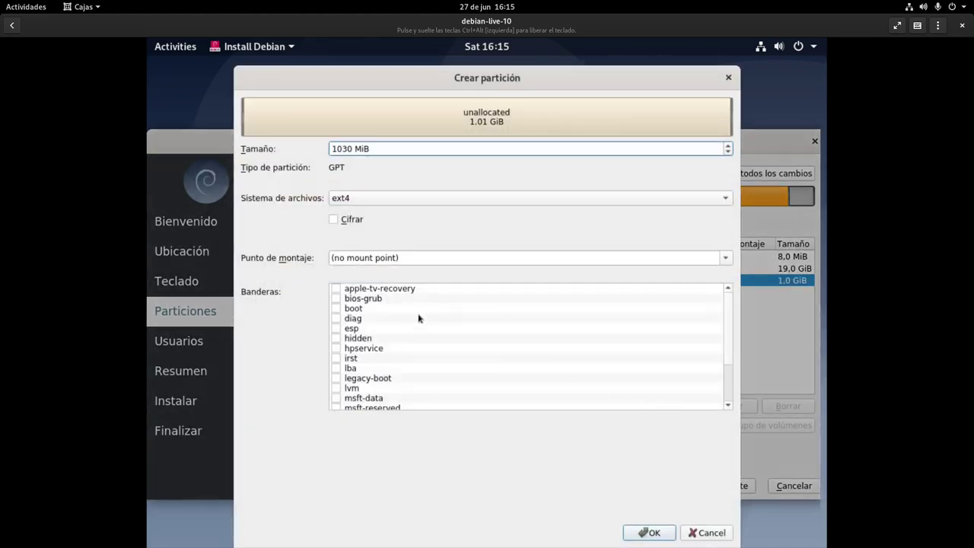
left_click(439, 200)
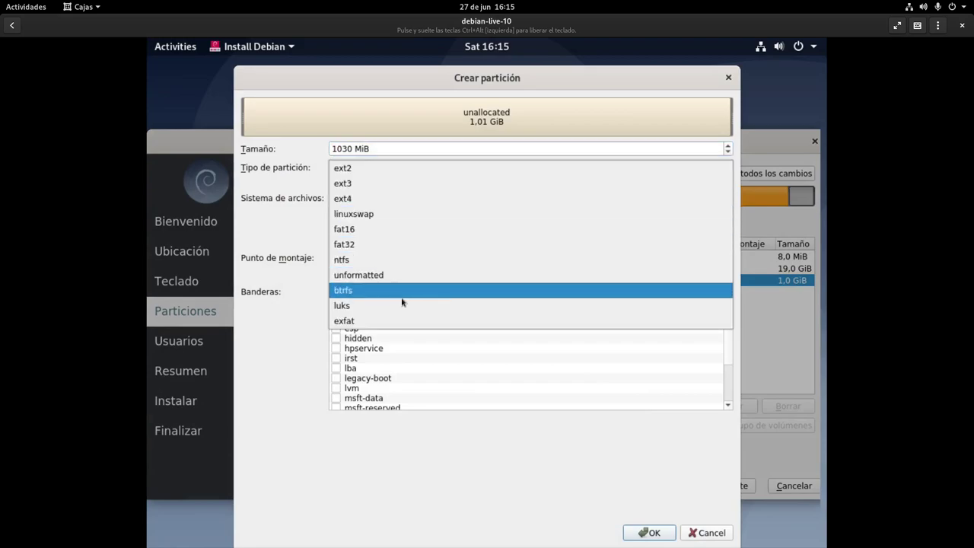
left_click(388, 217)
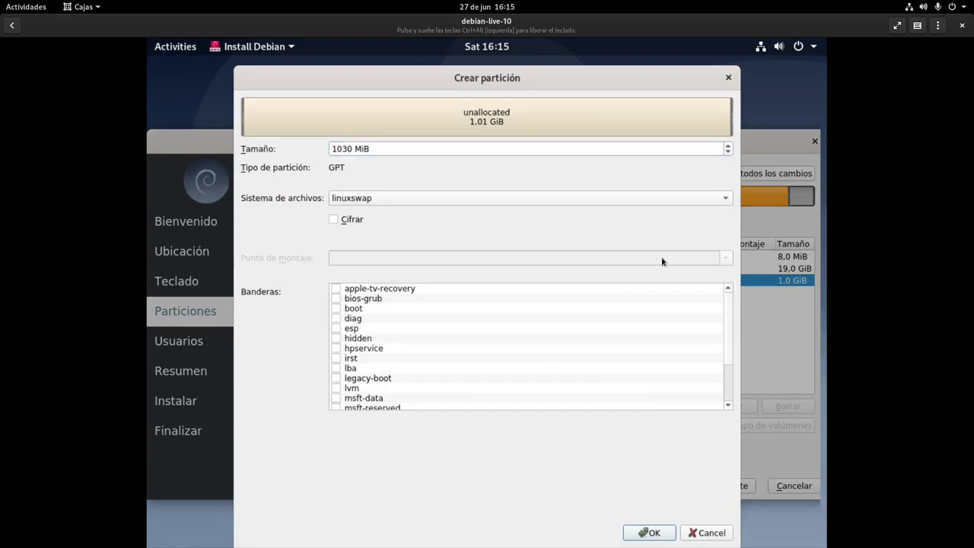
left_click(653, 532)
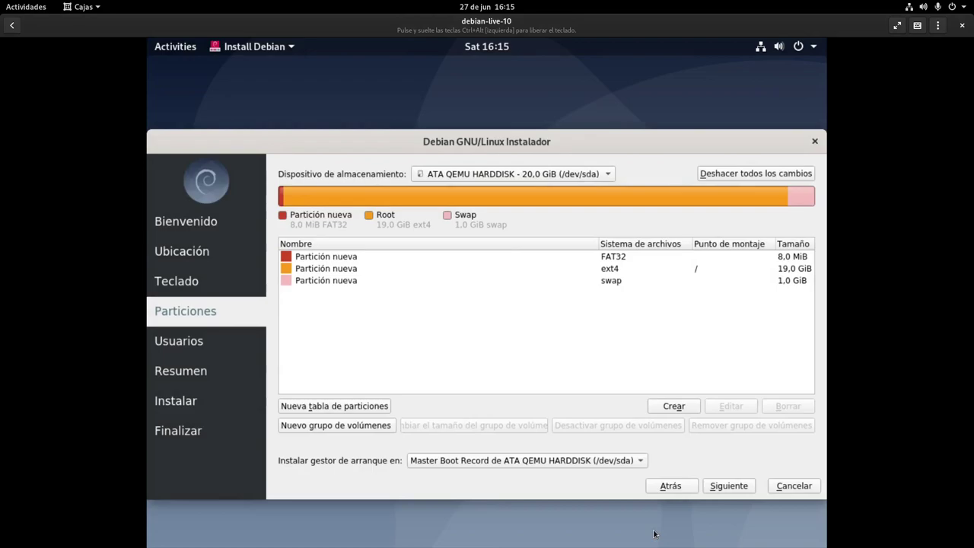
left_click(723, 487)
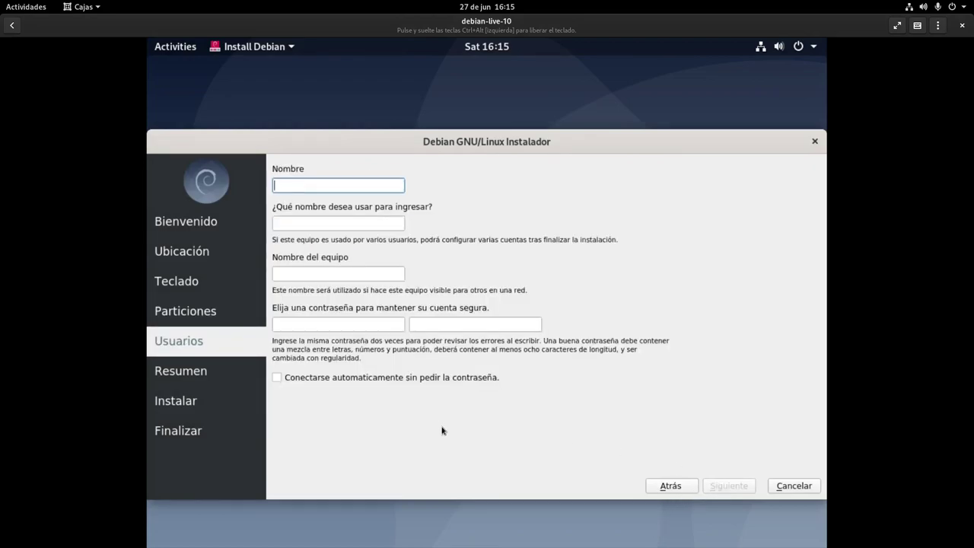
Step: Fill in the user's full name and replace the suggested login name with a shorter one
type("Eduardo M")
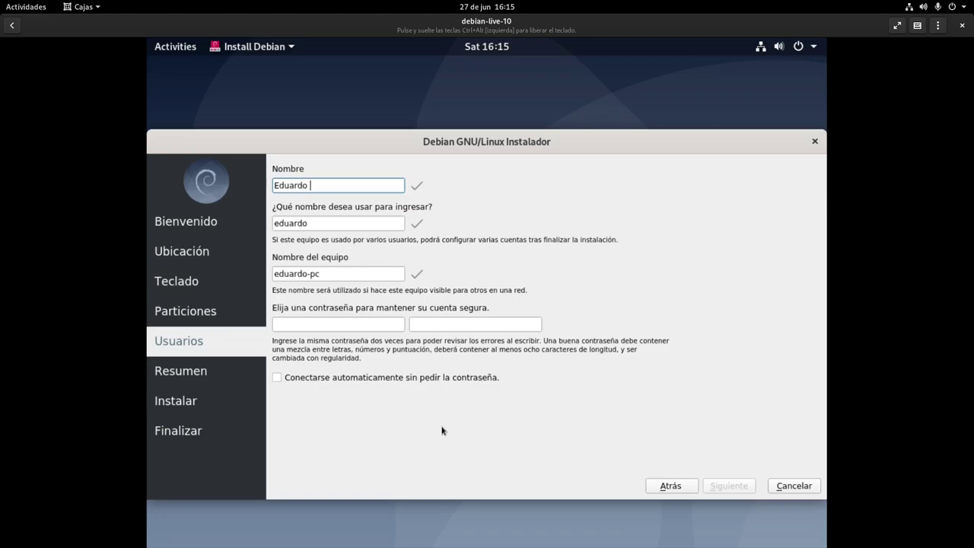
key("BackSpace")
type("Medi")
key("BackSpace")
key("BackSpace")
type("dina")
key("Tab")
type("edu")
Step: Set the computer's name to debgox10
key("Tab")
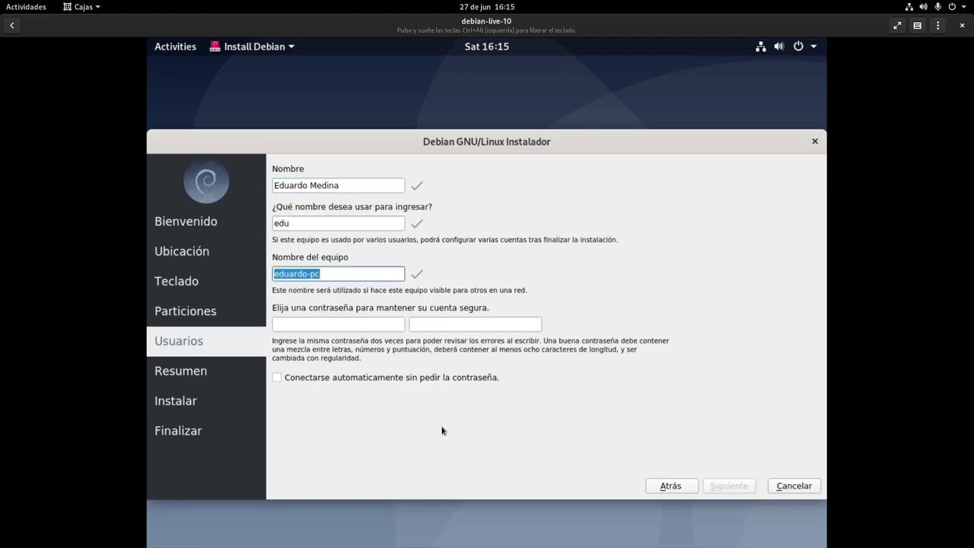
type("deb")
type("gox")
key("BackSpace")
type("x10")
Step: Enter the account password in both password fields and continue to the installation summary
key("Tab")
type("******")
key("Tab")
type("******")
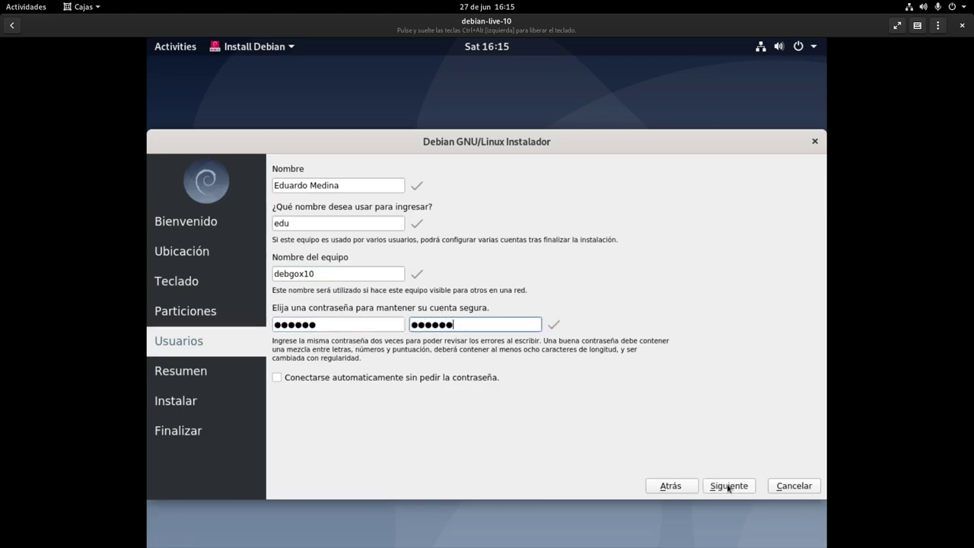
left_click(728, 487)
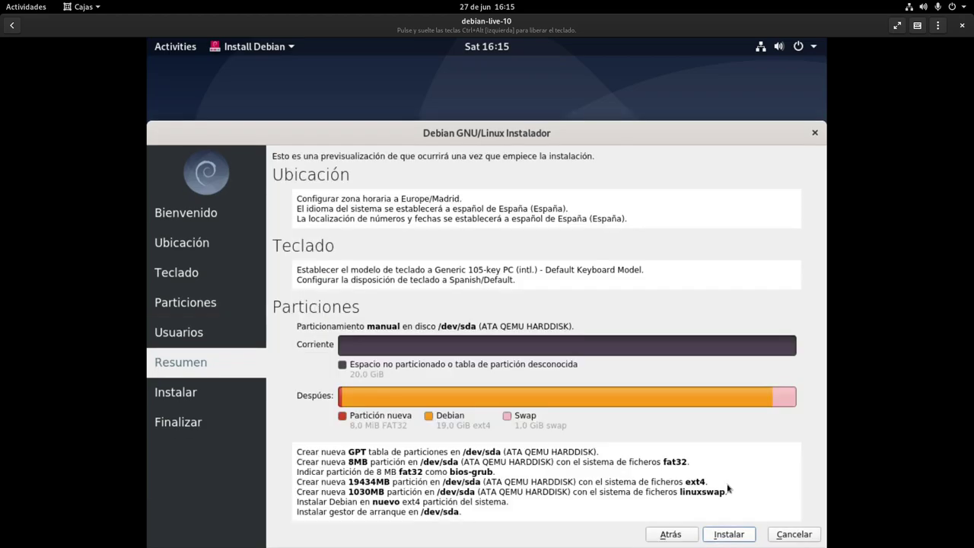
Step: Run the Debian installation through to the immediate restart and boot the debian-live-10 virtual machine again
left_click(729, 534)
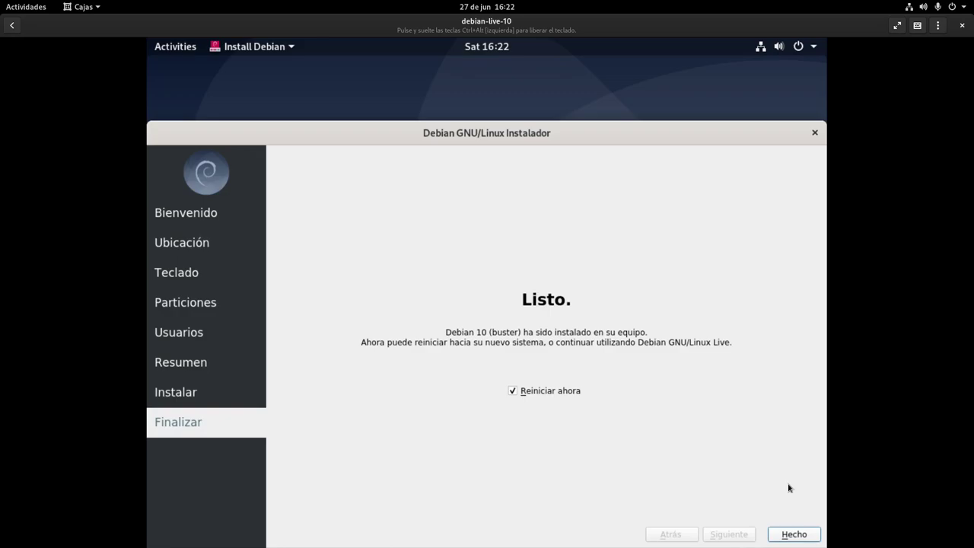
left_click(793, 536)
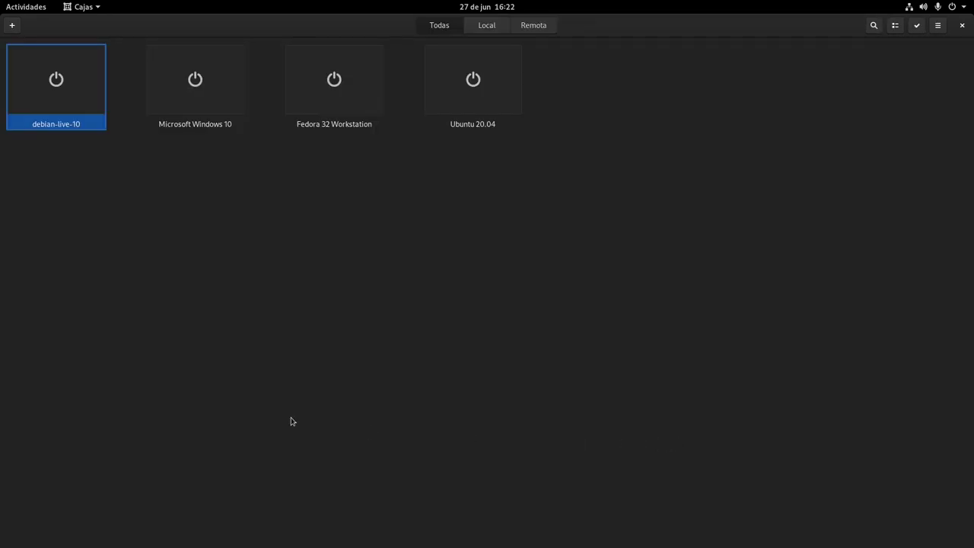
left_click(67, 92)
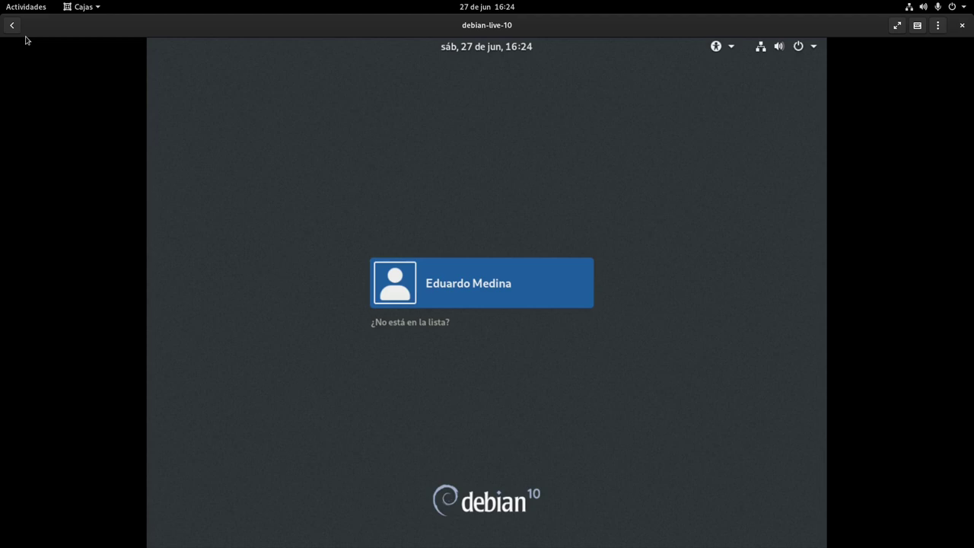
mouse_move(2, 2)
left_click(251, 327)
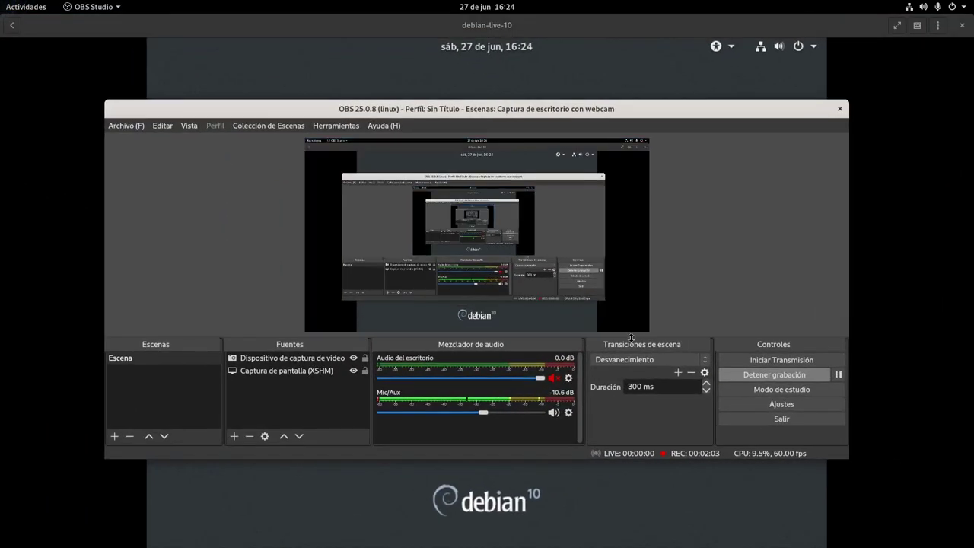